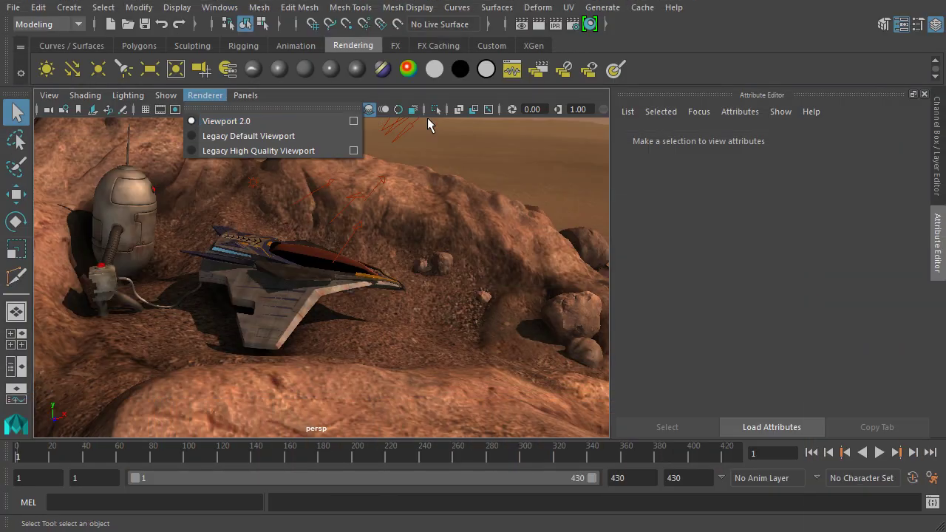
Tumble and track the persp camera to frame the spaceship and robot from a lower angle.
left_click(491, 165)
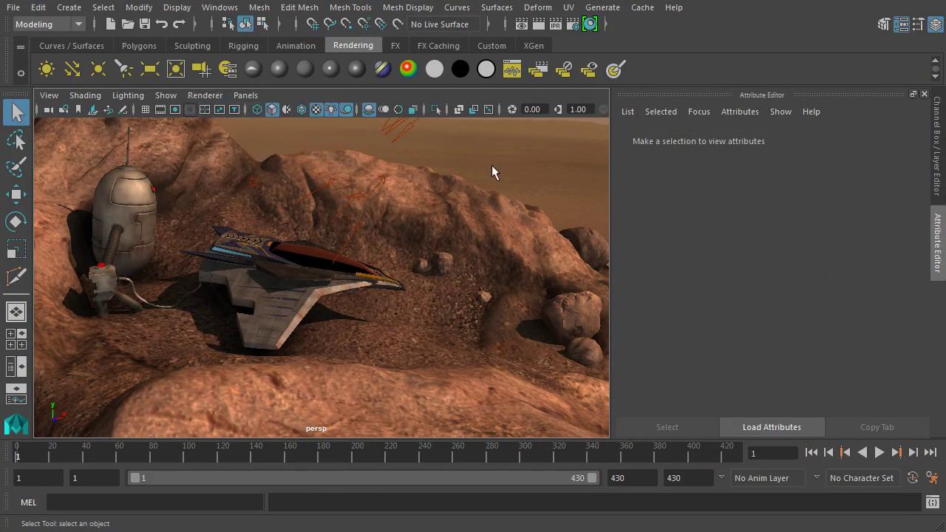
left_click_drag(491, 165, 453, 265, "alt")
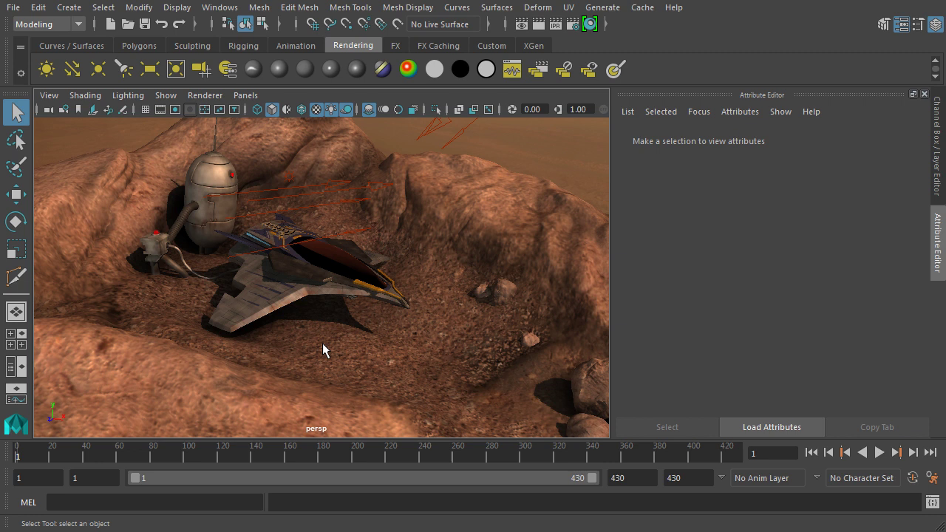
left_click_drag(409, 300, 477, 289, "alt")
middle_click_drag(478, 289, 436, 331, "alt")
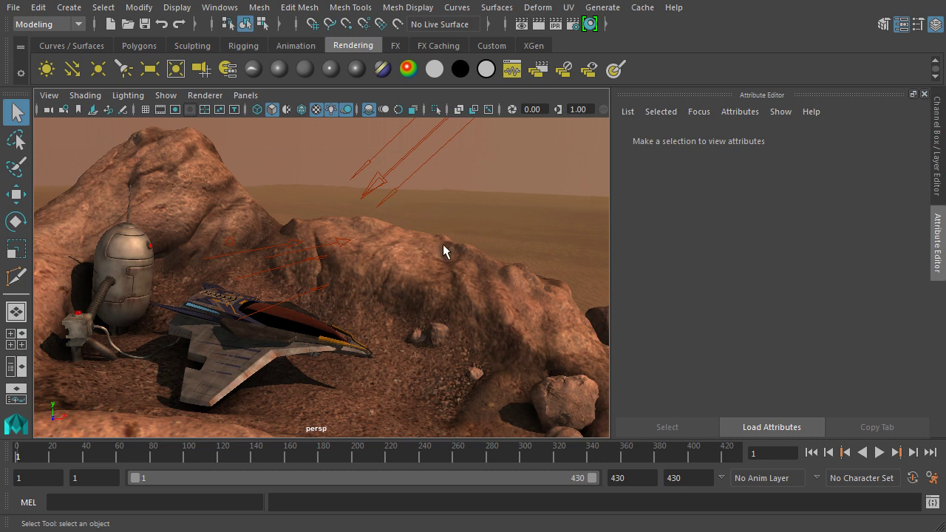
middle_click_drag(465, 269, 475, 251, "alt")
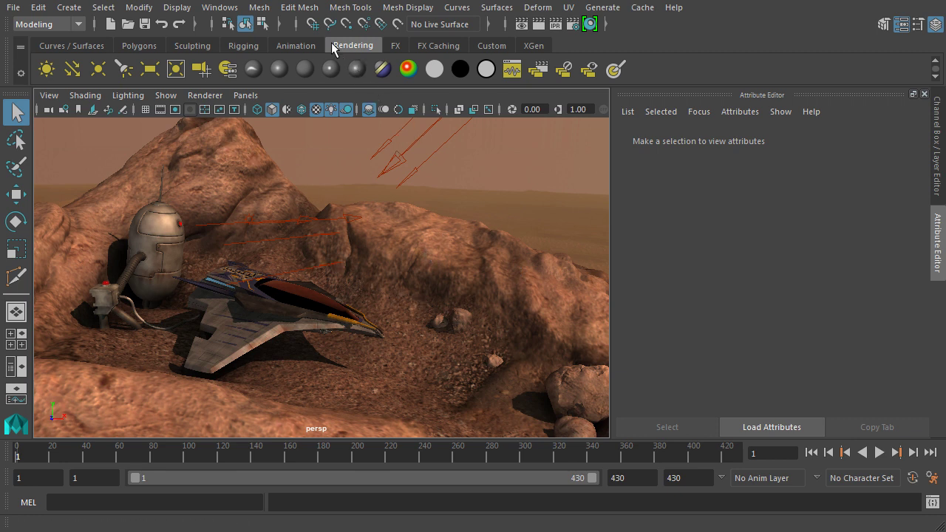
Choose Rendering from the status-line menu set dropdown.
left_click(45, 26)
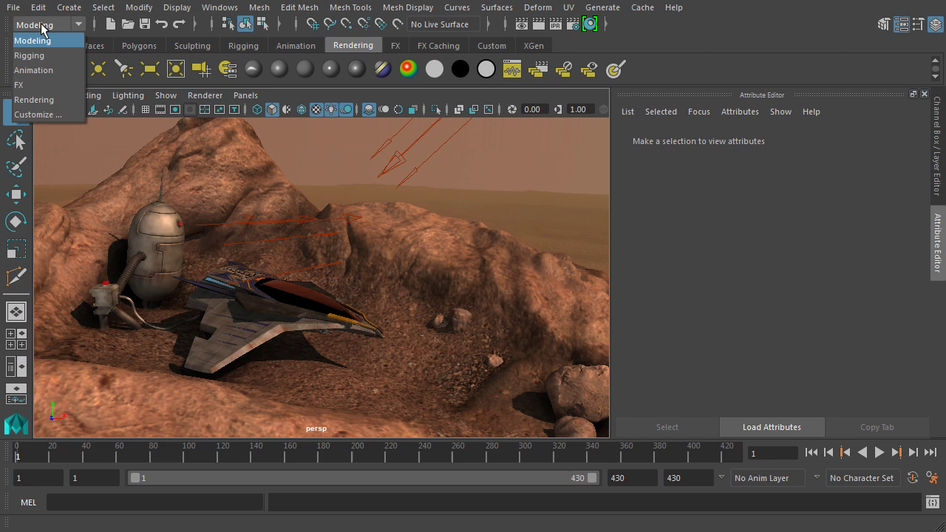
left_click(37, 99)
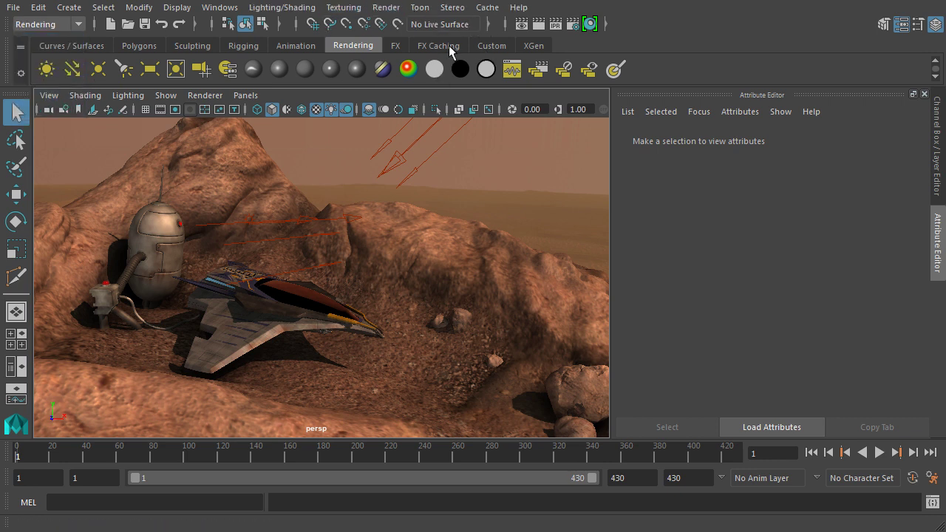
Open Render View, keep mental ray as its renderer, and move the window right.
left_click(521, 30)
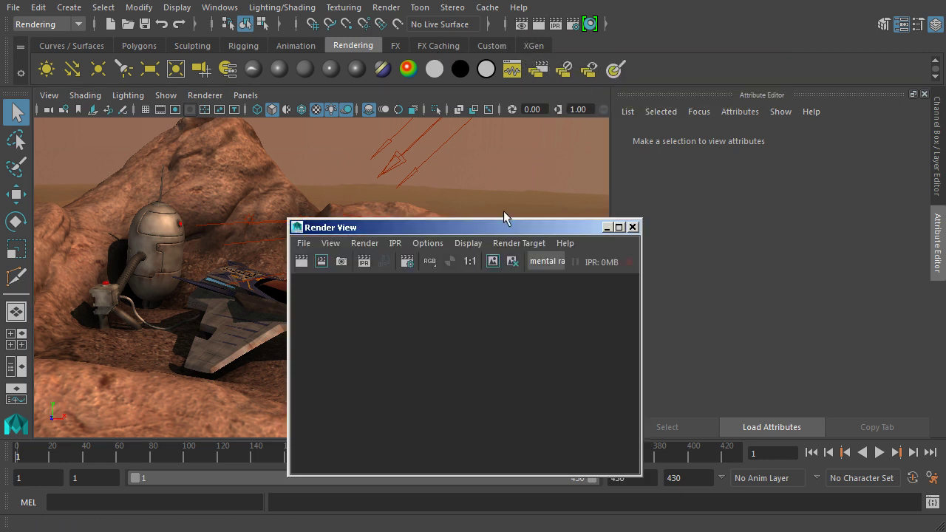
left_click_drag(521, 218, 682, 85)
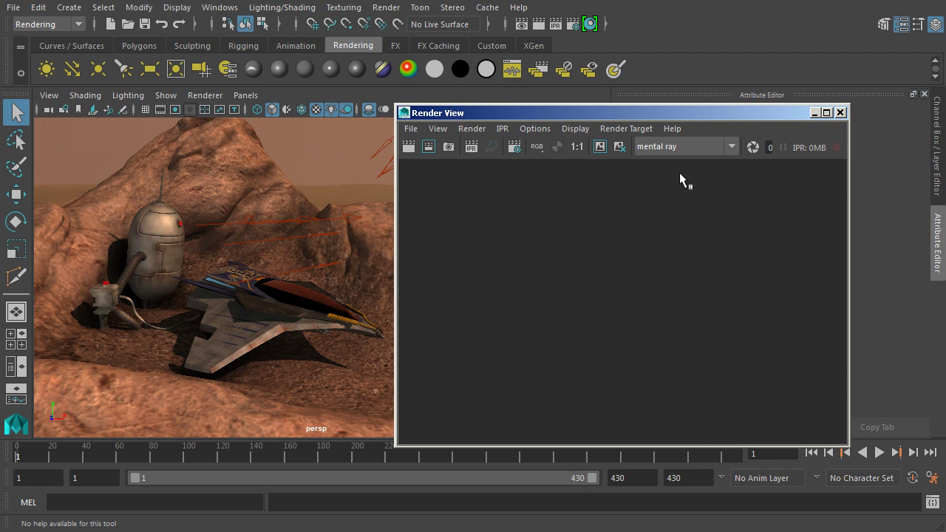
left_click(727, 150)
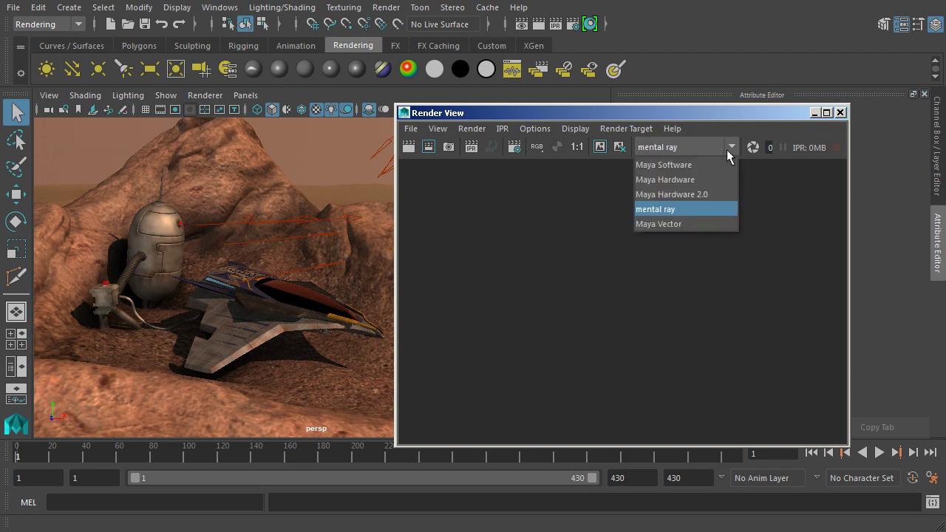
left_click(700, 210)
left_click_drag(621, 113, 657, 108)
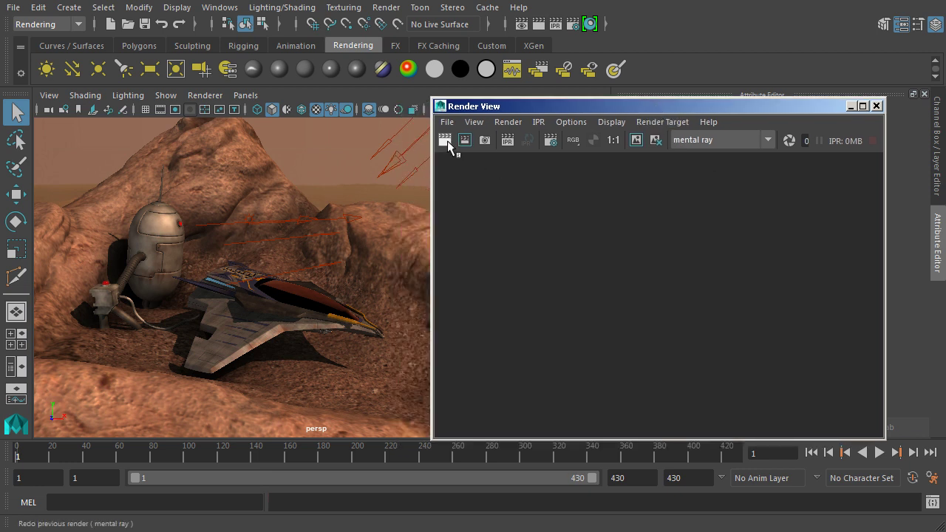
Render frame 1 from the persp camera in mental ray at 960 x 540.
left_click(447, 142)
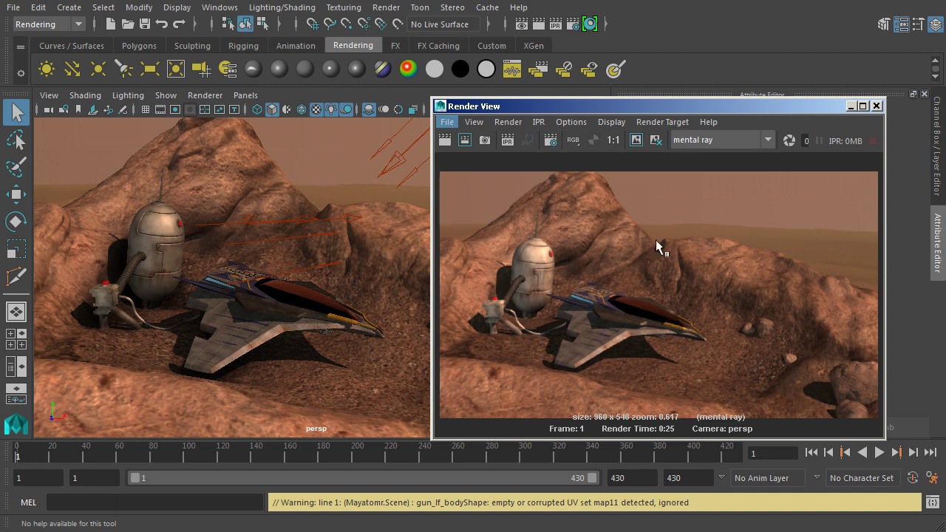
Open Render Settings, move it right, and scroll down to the Image Size section.
left_click(575, 26)
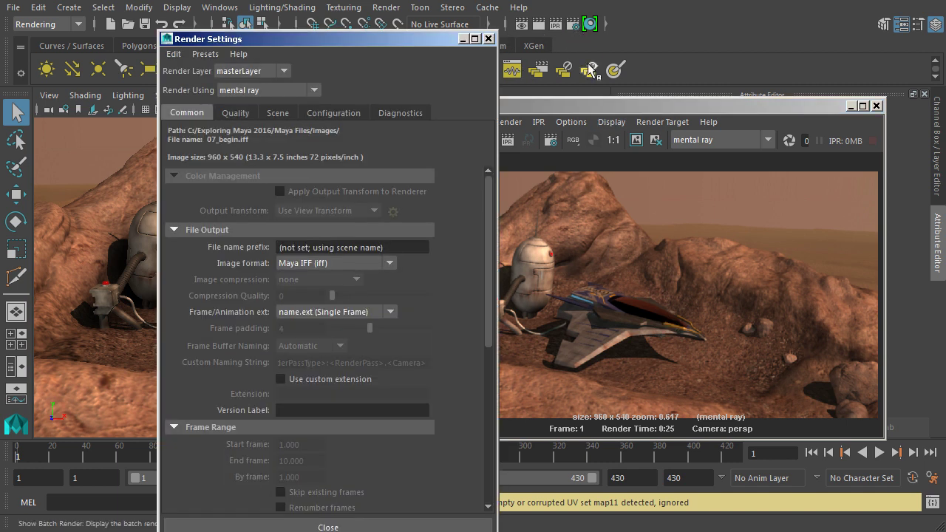
left_click_drag(449, 34, 784, 14)
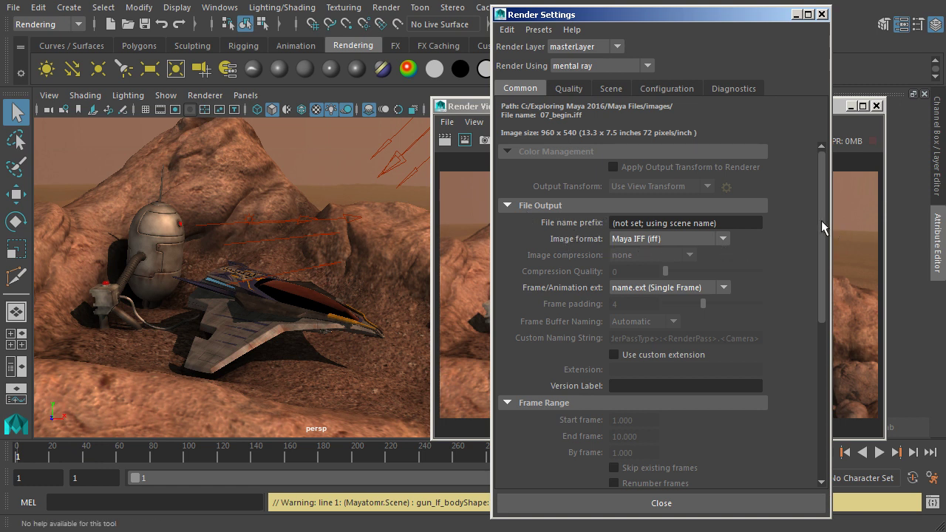
left_click_drag(821, 220, 817, 249)
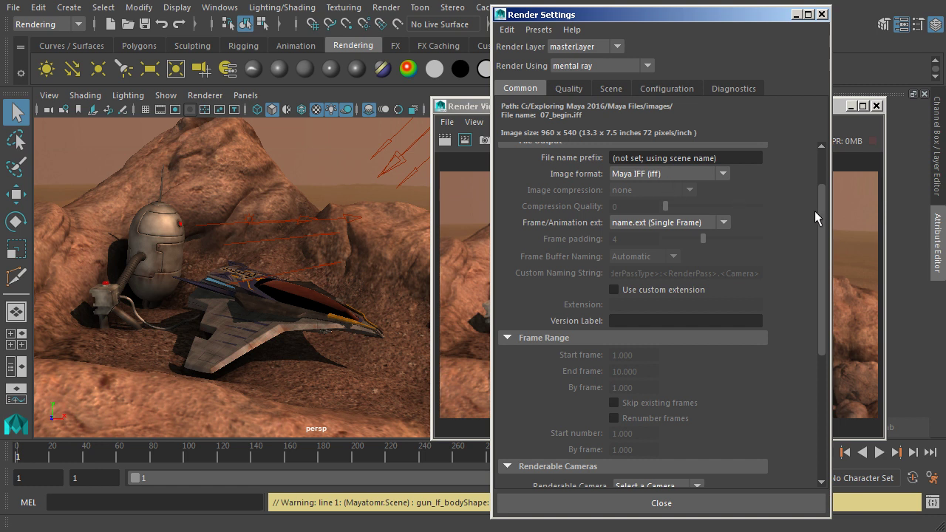
left_click_drag(821, 211, 825, 283)
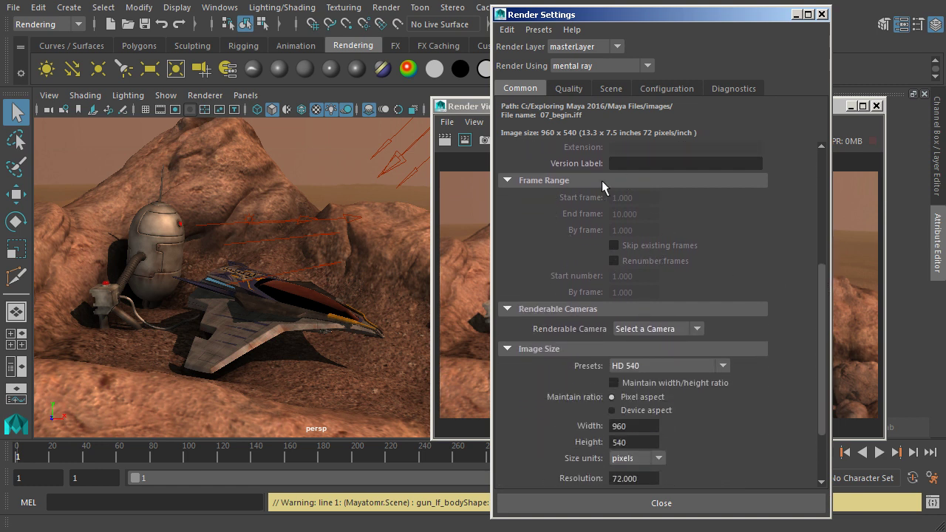
left_click_drag(820, 283, 834, 325)
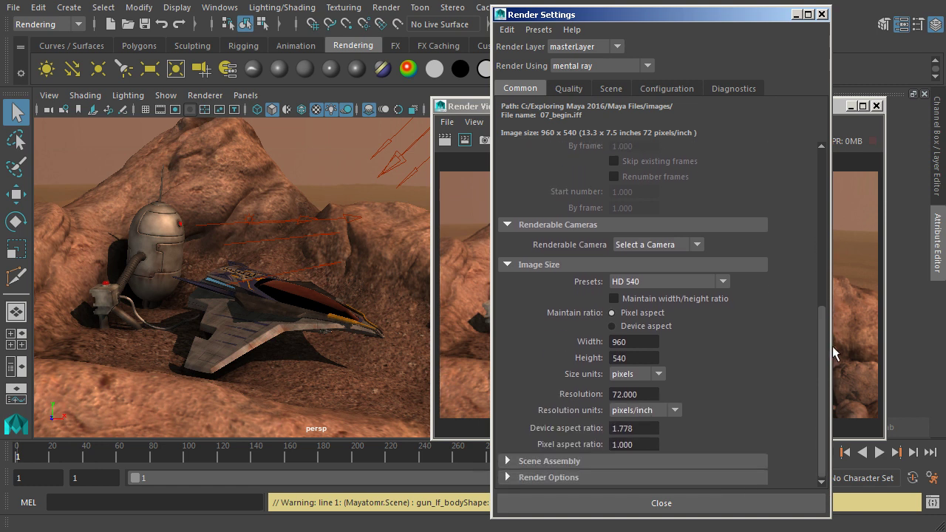
Set the Image Size preset to HD 1080, giving a 1920 x 1080 width and height.
left_click(710, 282)
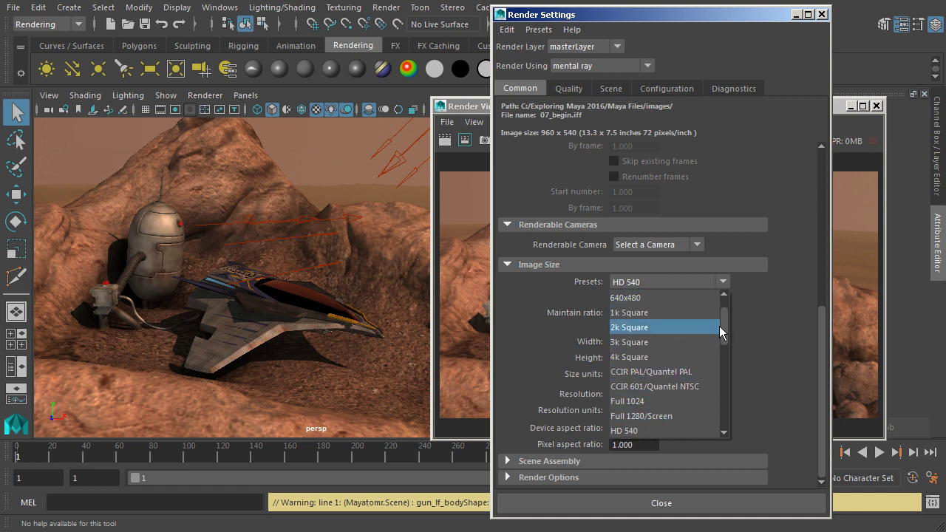
left_click(677, 329)
left_click(722, 282)
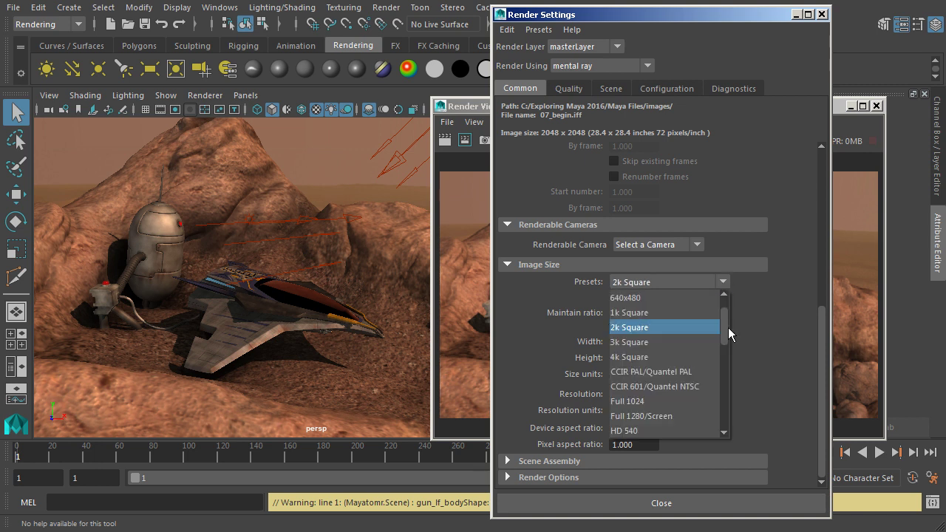
left_click_drag(728, 327, 728, 356)
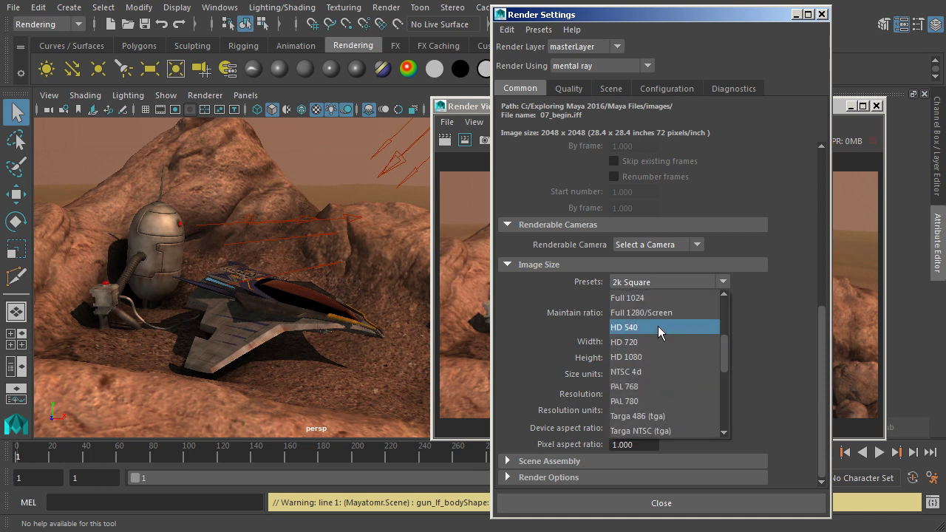
left_click(653, 357)
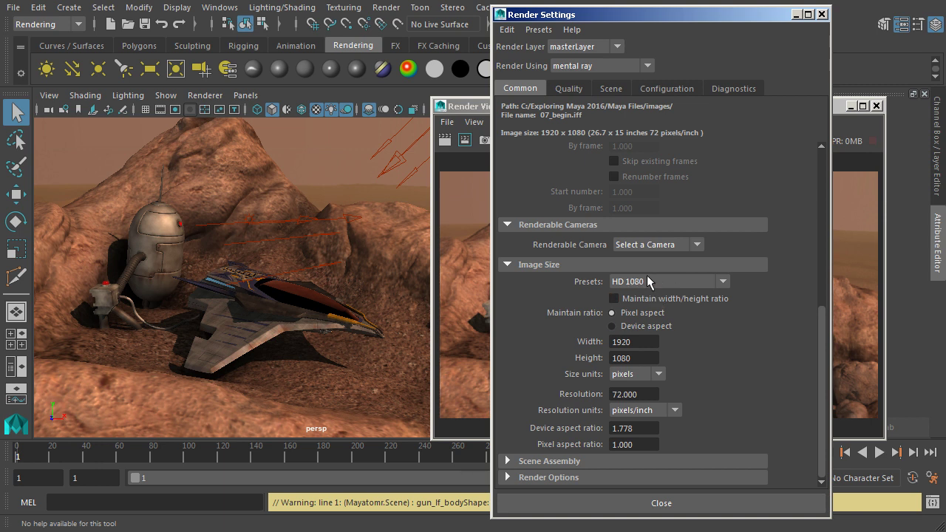
double_click(634, 343)
double_click(645, 358)
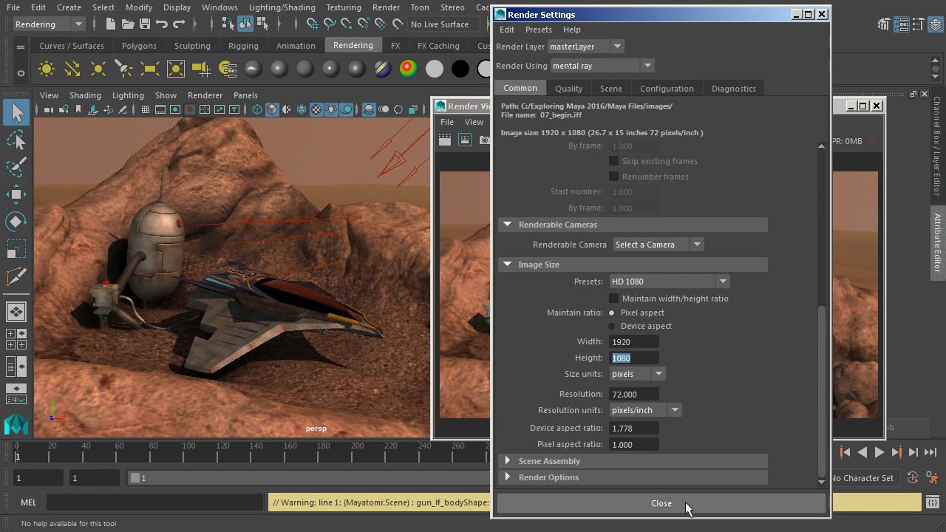
key("alt")
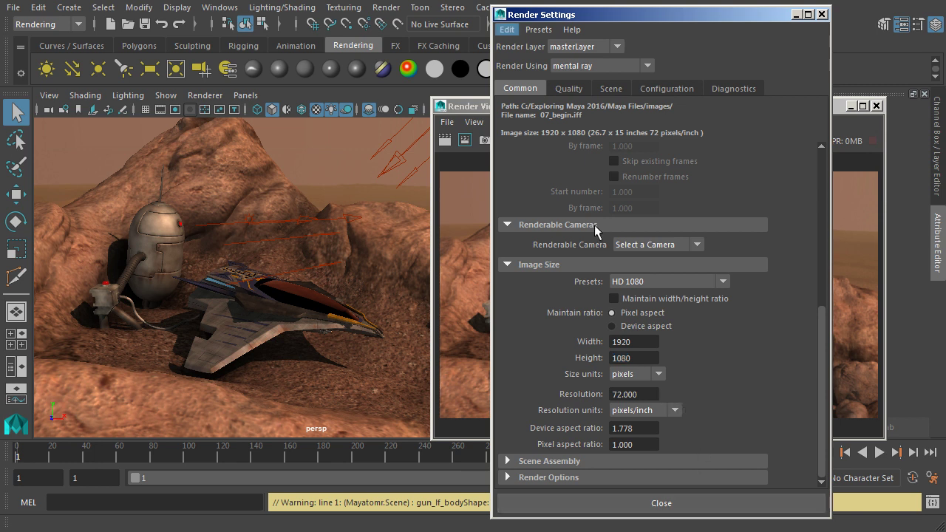
Close Render Settings, move Render View out of view, and close the Attribute Editor.
left_click(660, 502)
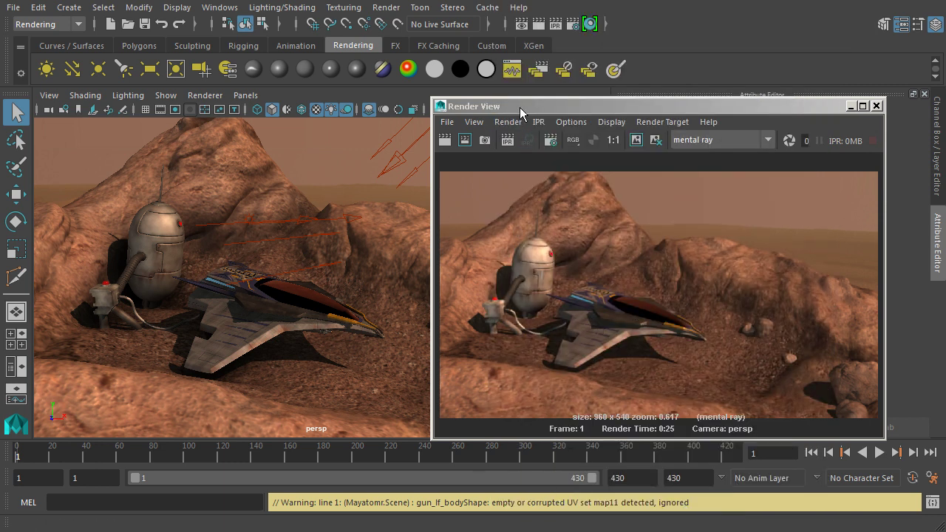
left_click_drag(520, 107, 945, 81)
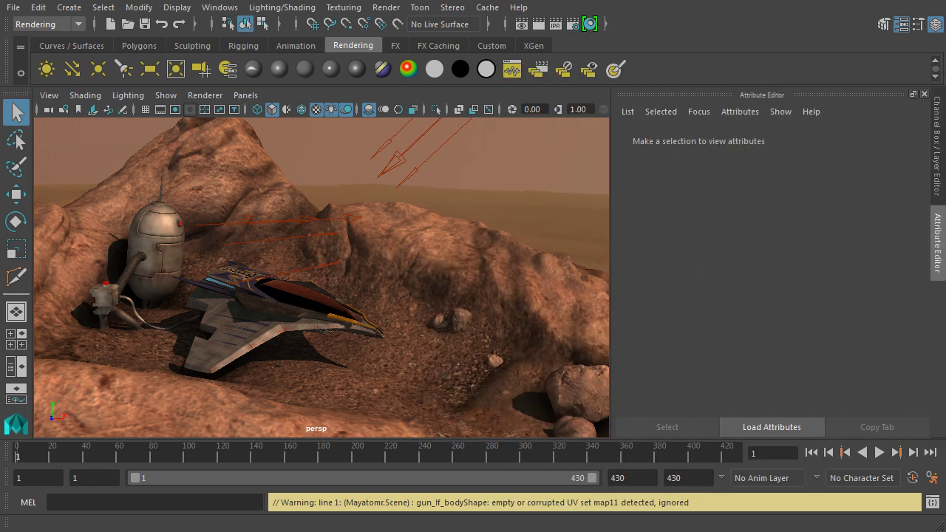
left_click(924, 94)
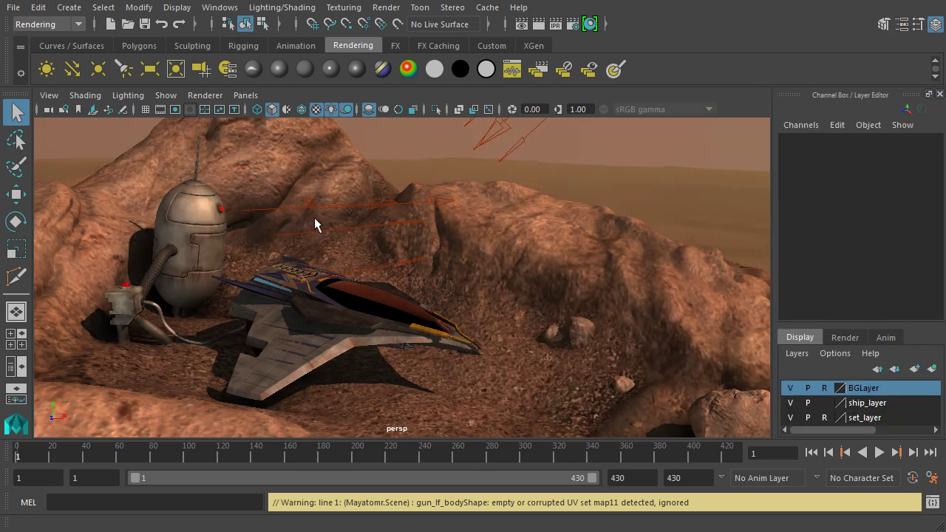
left_click(48, 96)
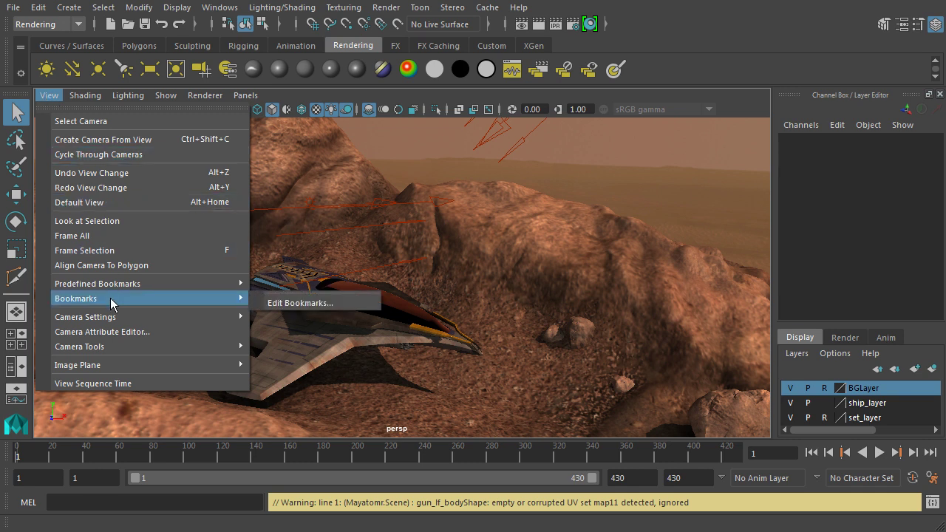
Turn on the Resolution Gate to outline the 1920 x 1080 frame, testing the Gate Mask toggle.
mouse_move(118, 319)
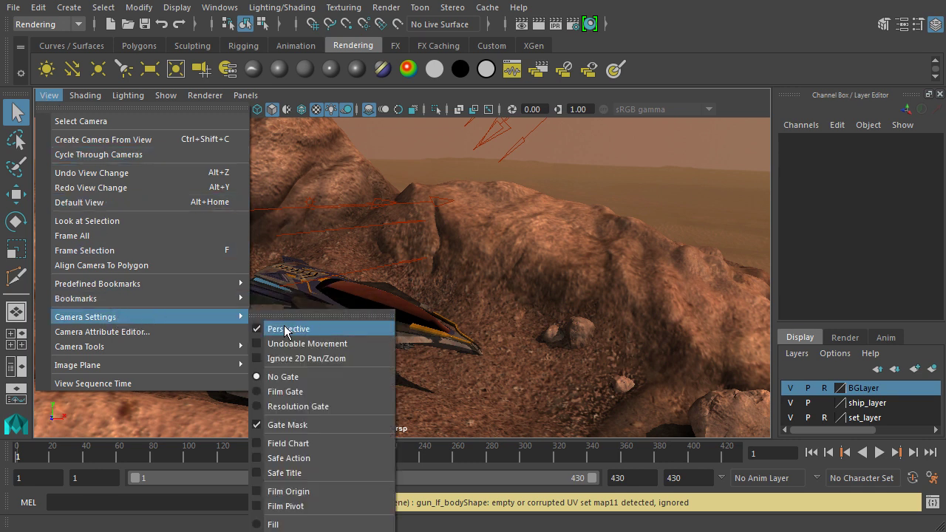
left_click(283, 406)
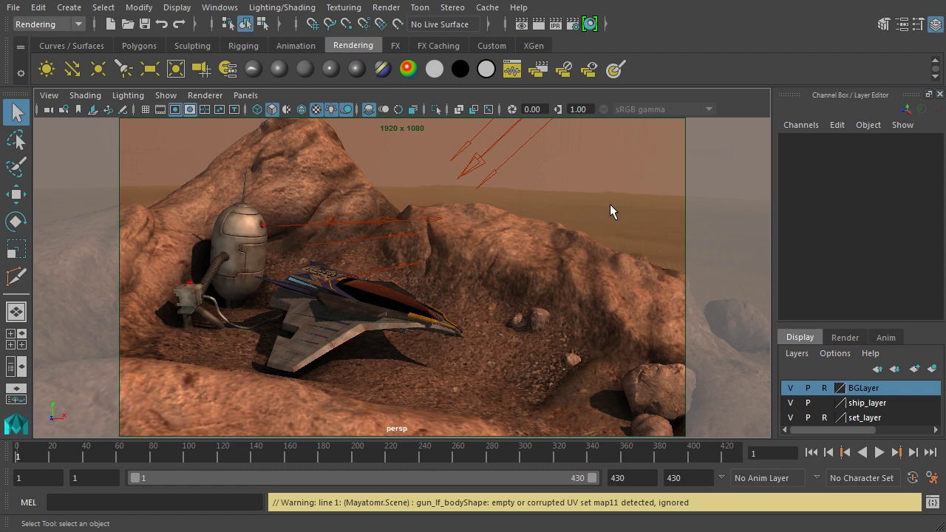
left_click(188, 110)
left_click(190, 111)
left_click(190, 111)
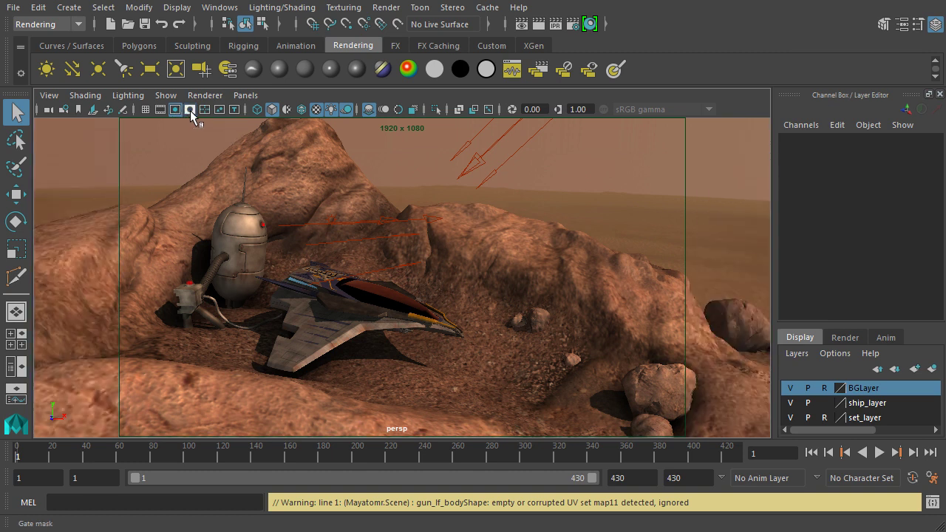
left_click(190, 111)
left_click(176, 110)
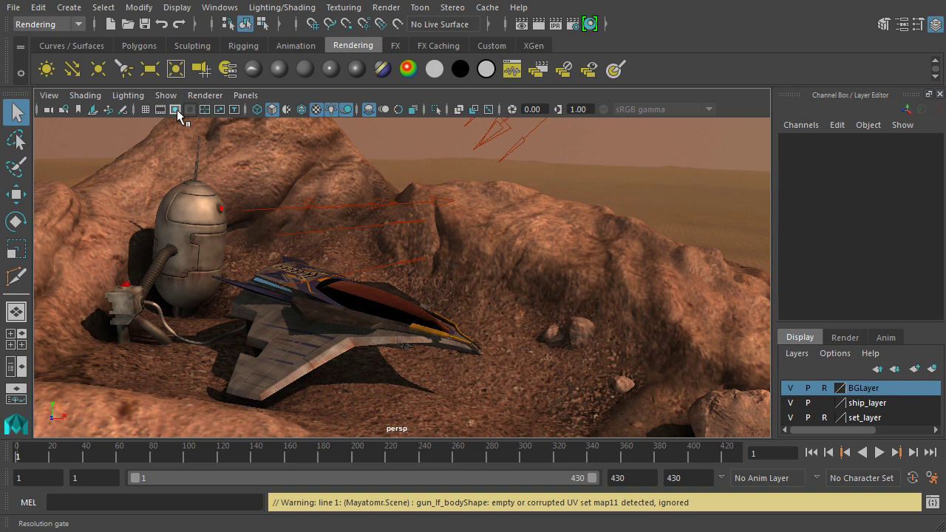
left_click(176, 110)
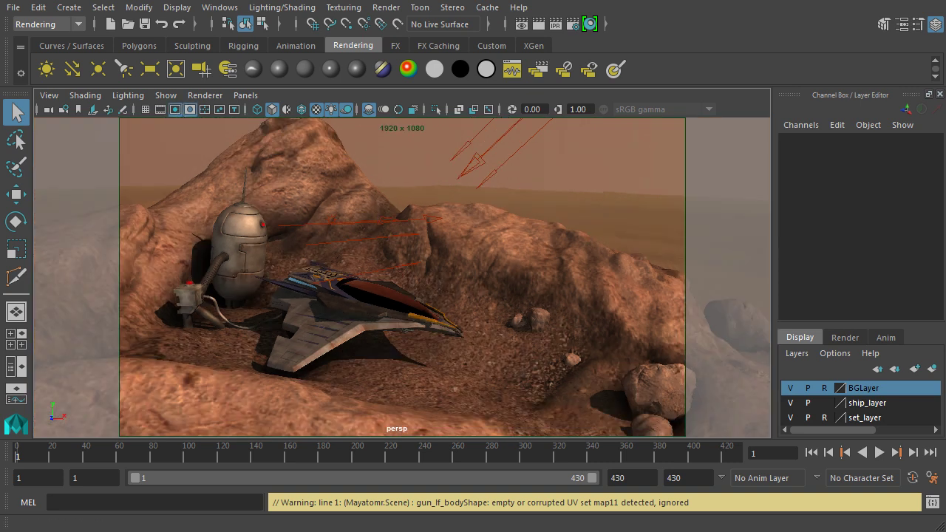
Re-render frame 1 at 1920 x 1080 in Render View and keep the warm-lit image.
left_click(512, 68)
left_click_drag(512, 68, 371, 68)
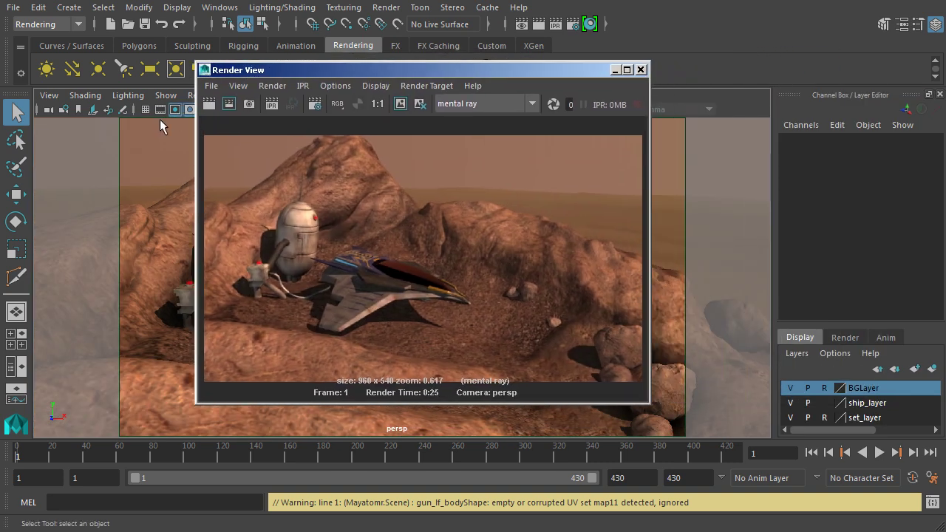
left_click(210, 106)
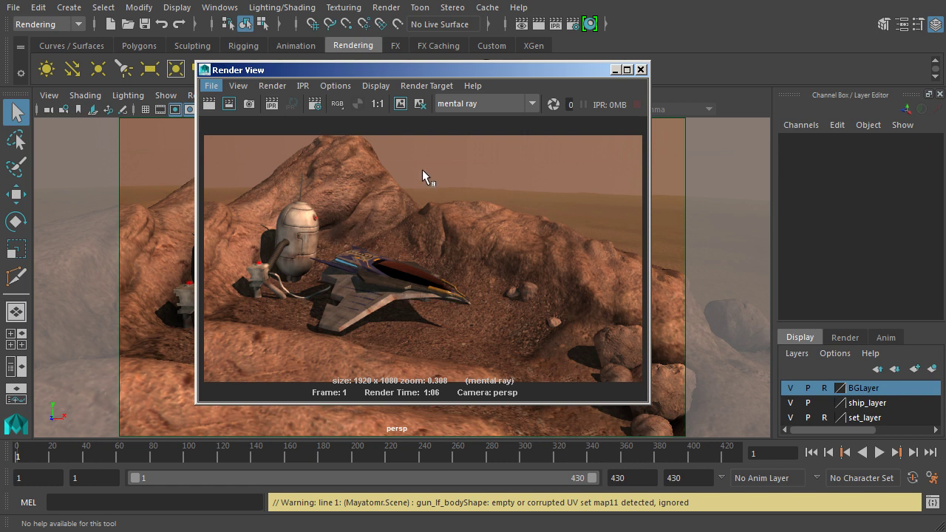
left_click(399, 104)
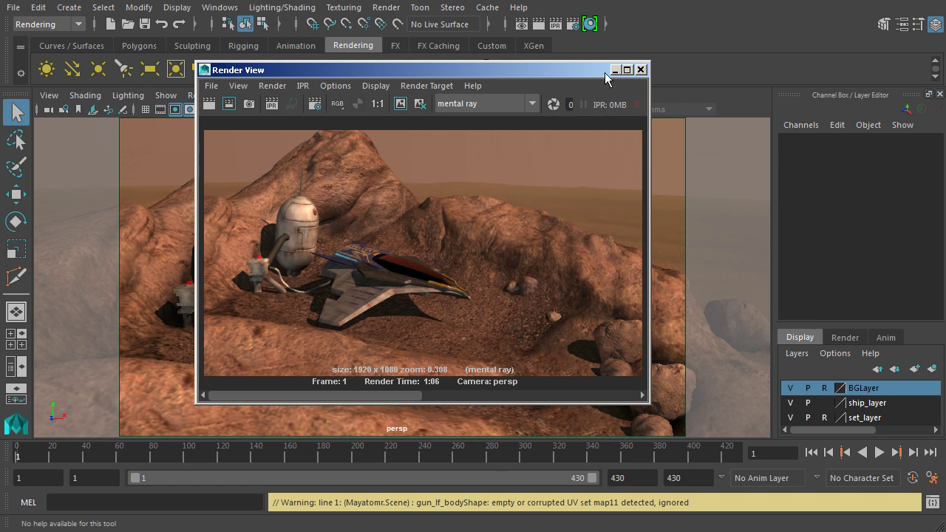
Close Render View and set the key light colour to pale cyan (RGB 0.502, 0.863, 0.856).
left_click(641, 69)
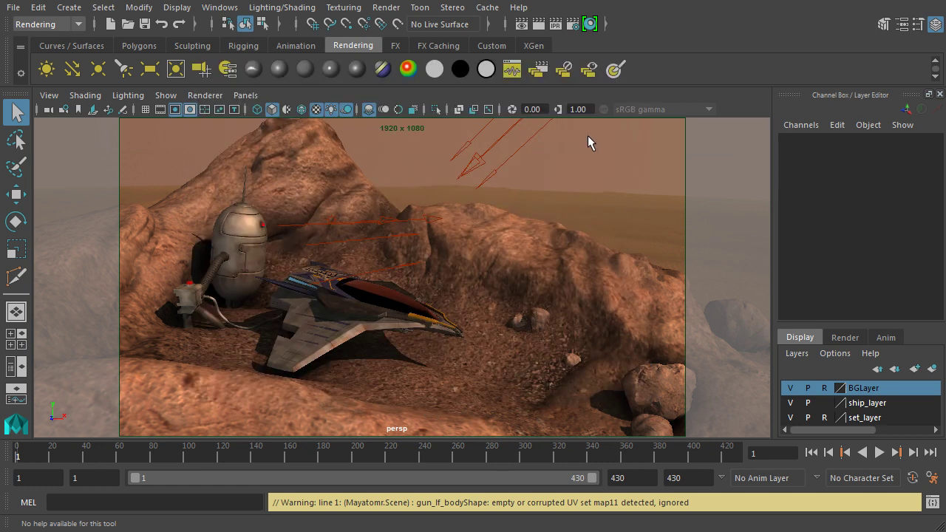
left_click(475, 158)
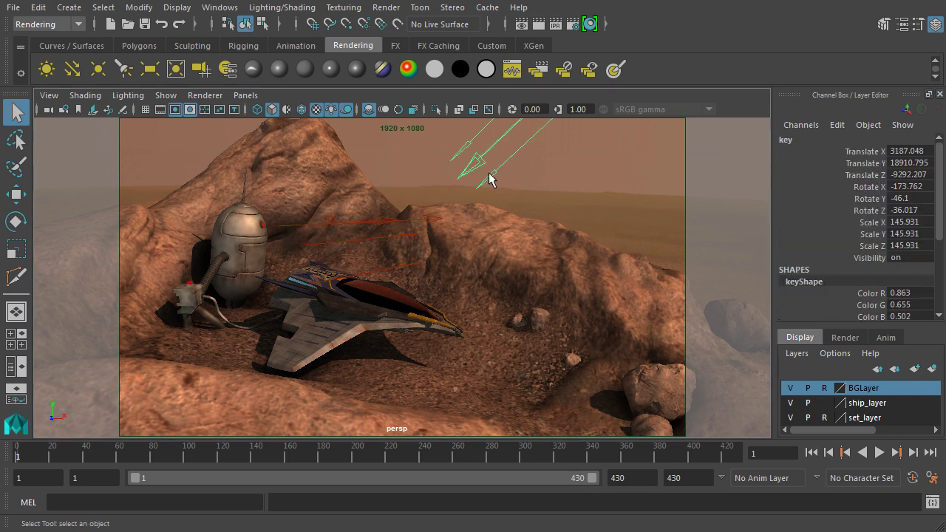
key("ctrl+a")
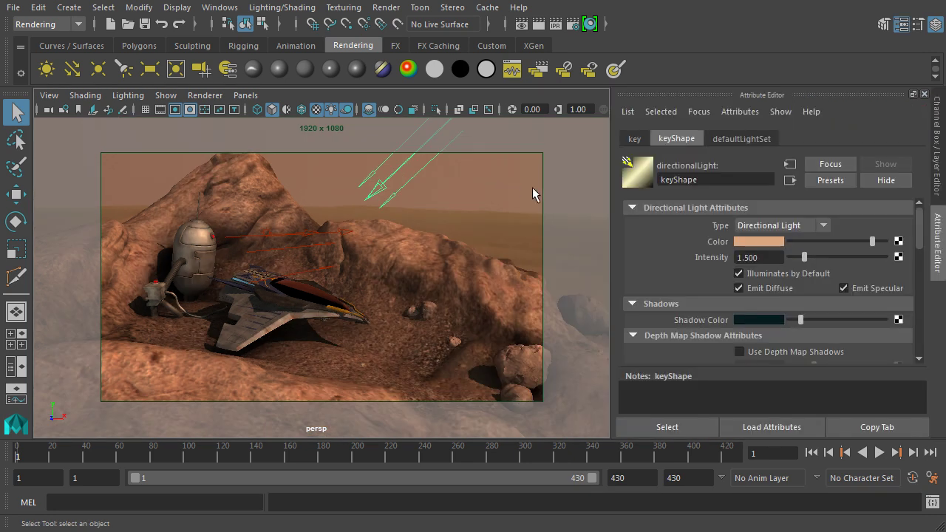
left_click(772, 248)
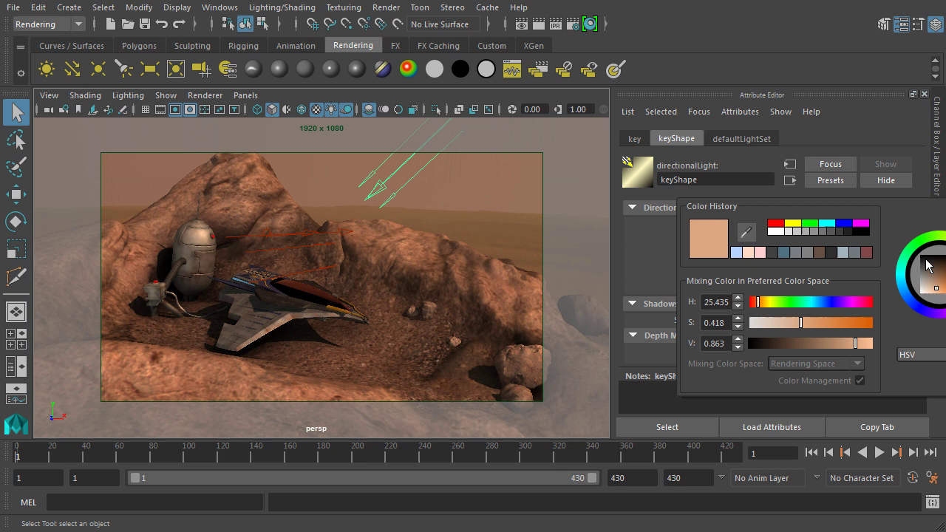
left_click(903, 278)
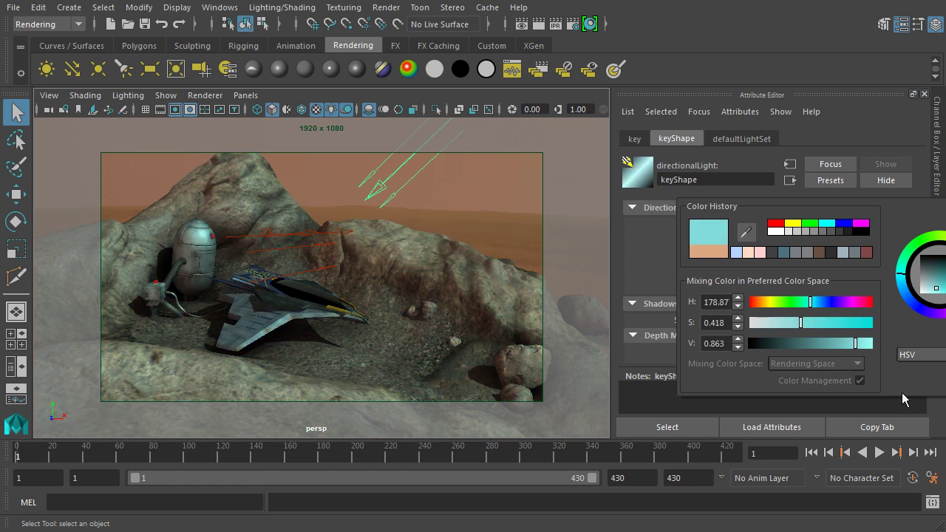
left_click(934, 104)
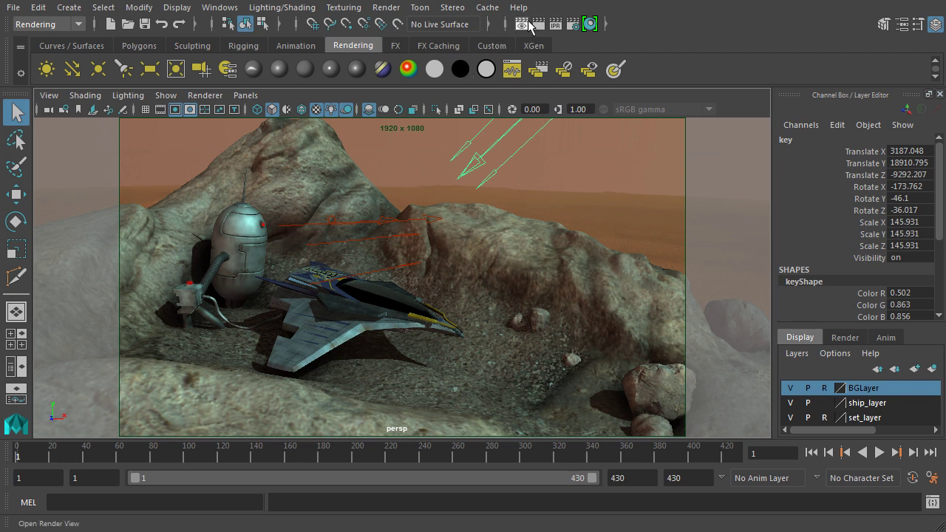
Reopen Render View and re-render the 1920 x 1080 frame lit by the cyan key light.
left_click(525, 26)
left_click_drag(523, 71, 712, 96)
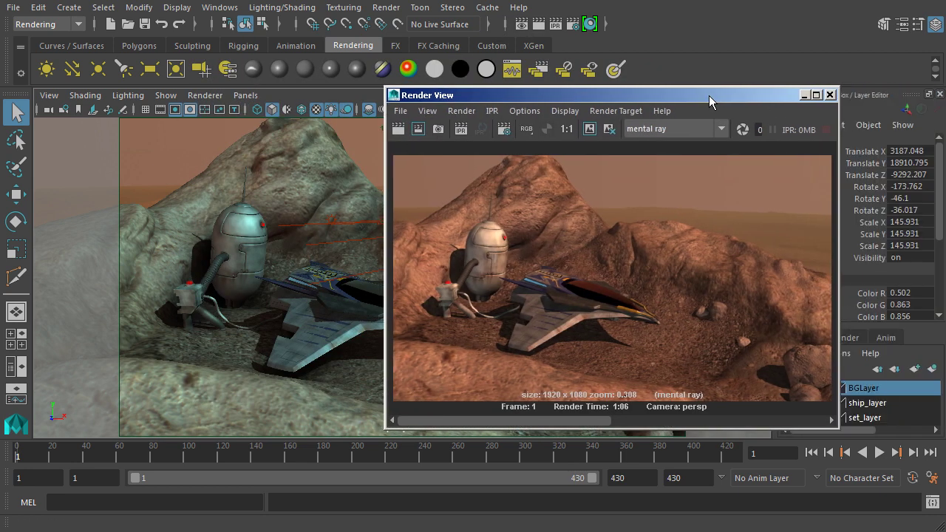
left_click(398, 129)
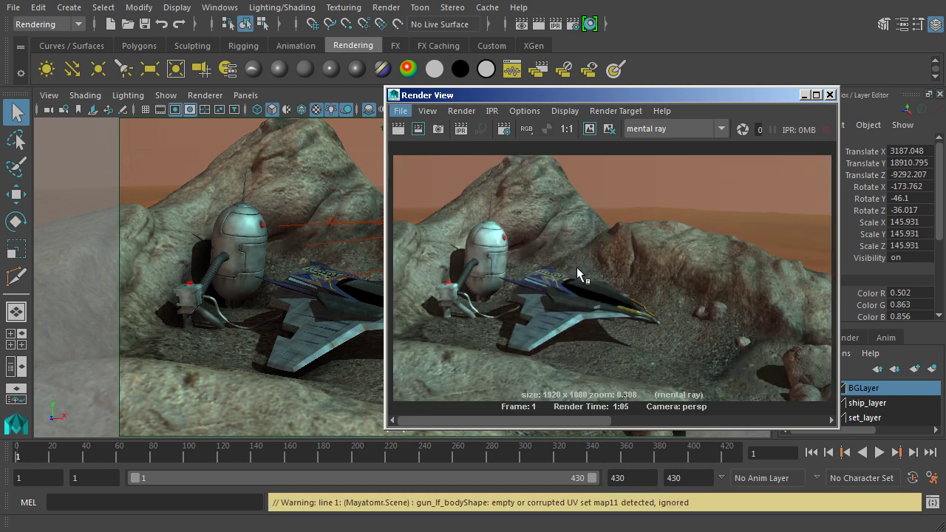
key("Left")
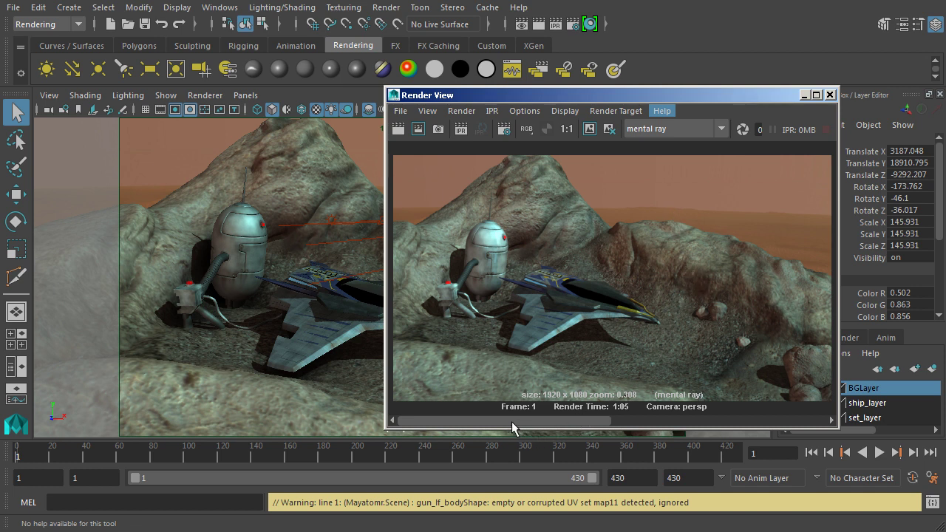
left_click_drag(510, 420, 696, 413)
left_click_drag(632, 416, 500, 420)
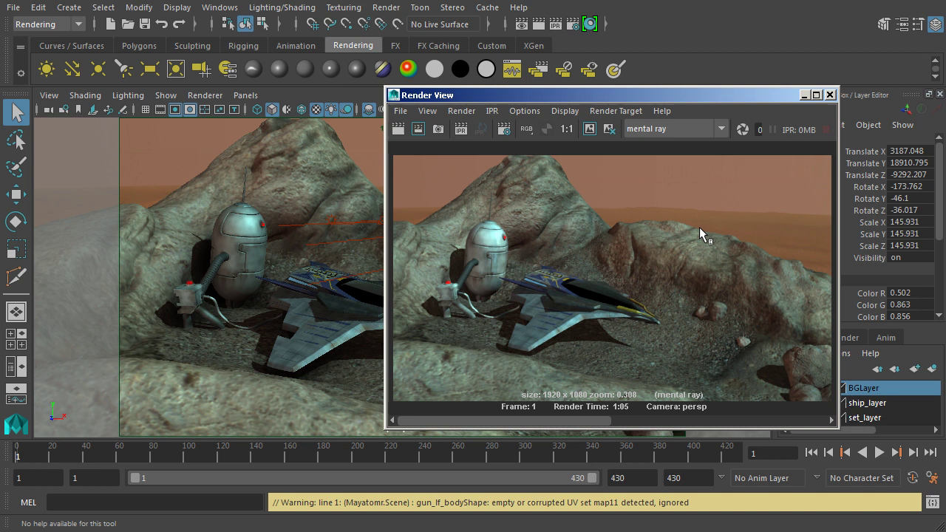
left_click_drag(561, 99, 607, 85)
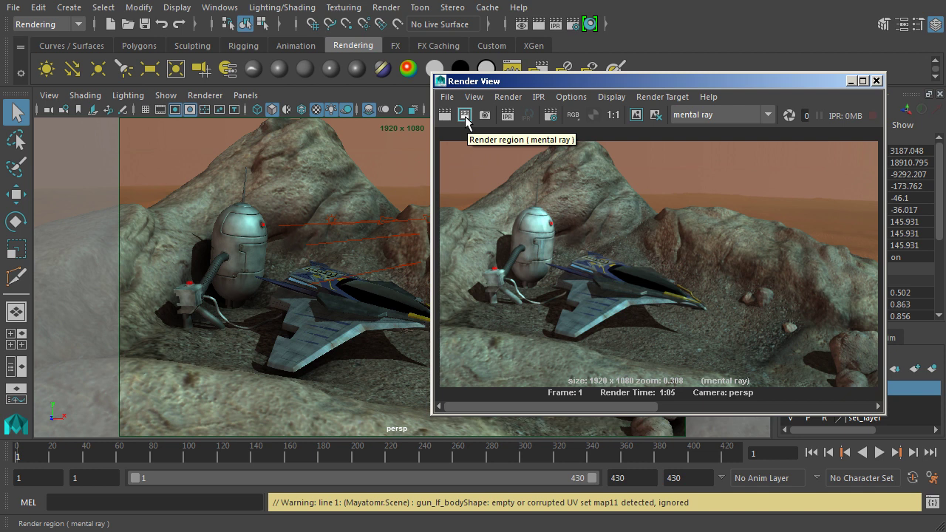
Render only a marquee region around the rock to the right of the spaceship.
left_click(466, 118)
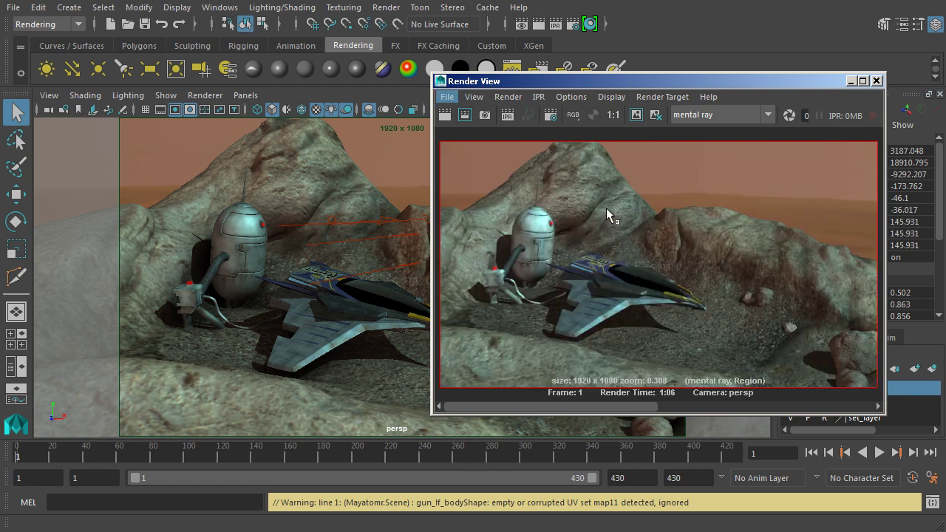
left_click_drag(713, 226, 810, 323)
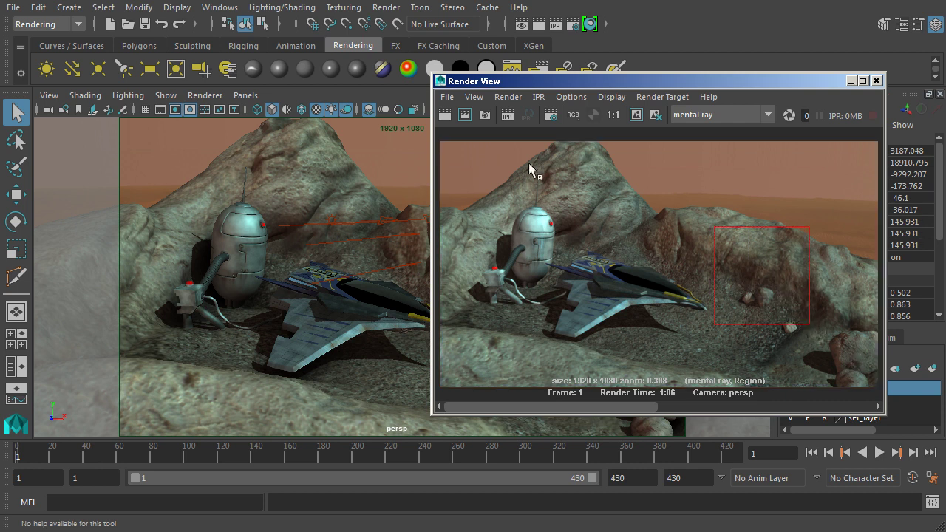
left_click(464, 115)
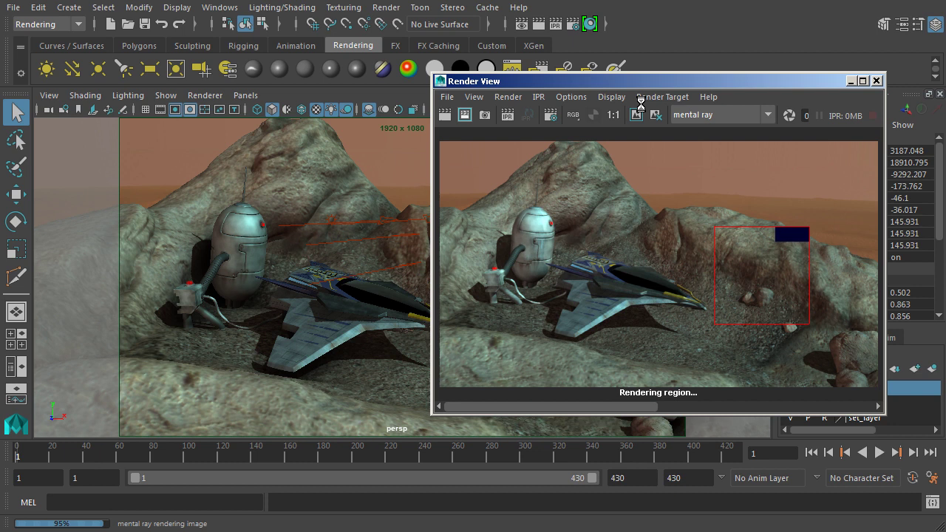
Switch the directional light's colour from cyan to green and re-render the rock region.
left_click_drag(650, 81, 741, 77)
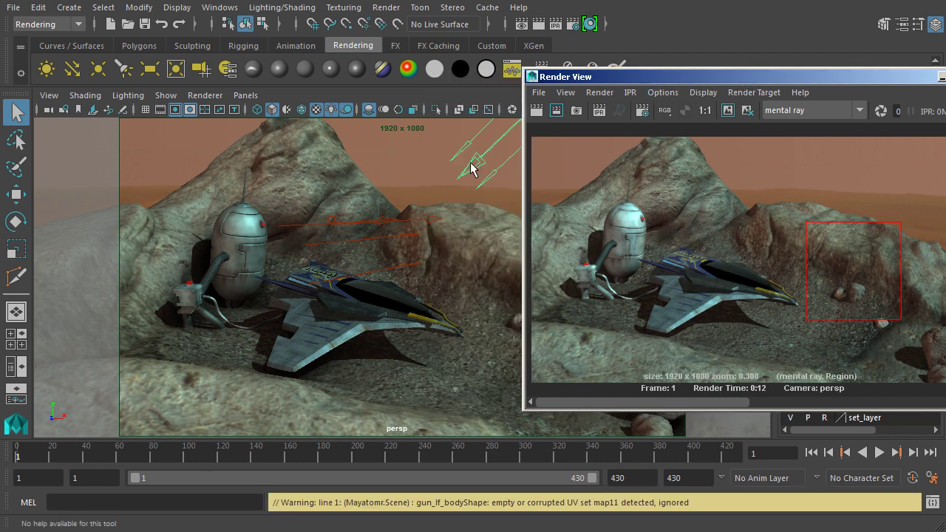
key("ctrl+a")
left_click_drag(749, 79, 451, 87)
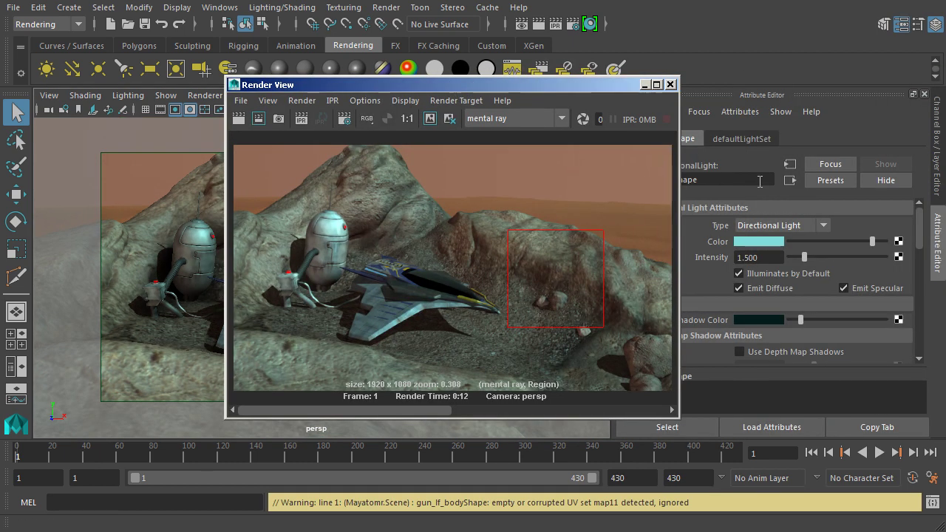
left_click(765, 240)
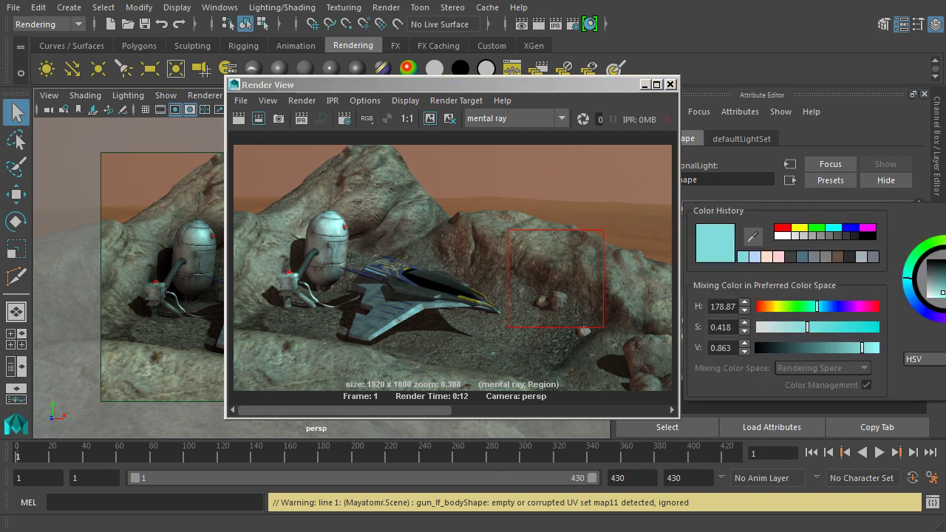
left_click(935, 250)
left_click(943, 284)
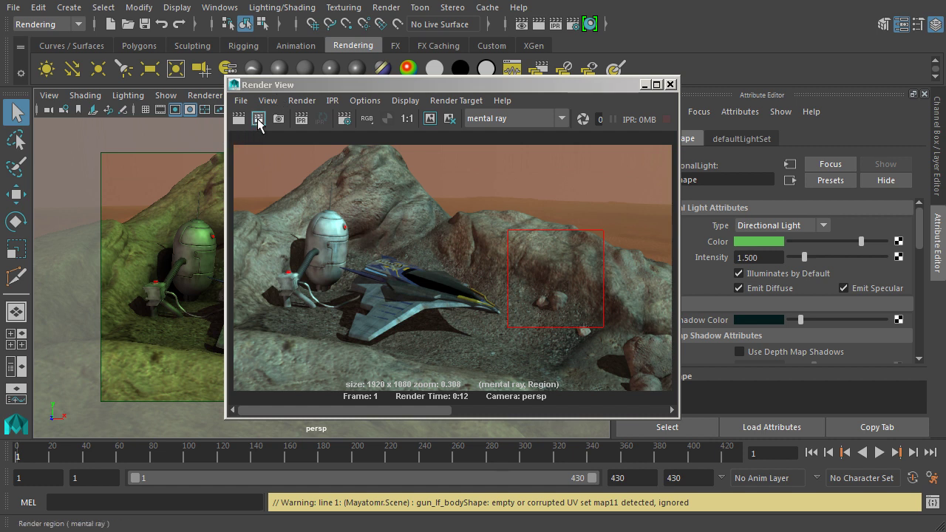
left_click(258, 119)
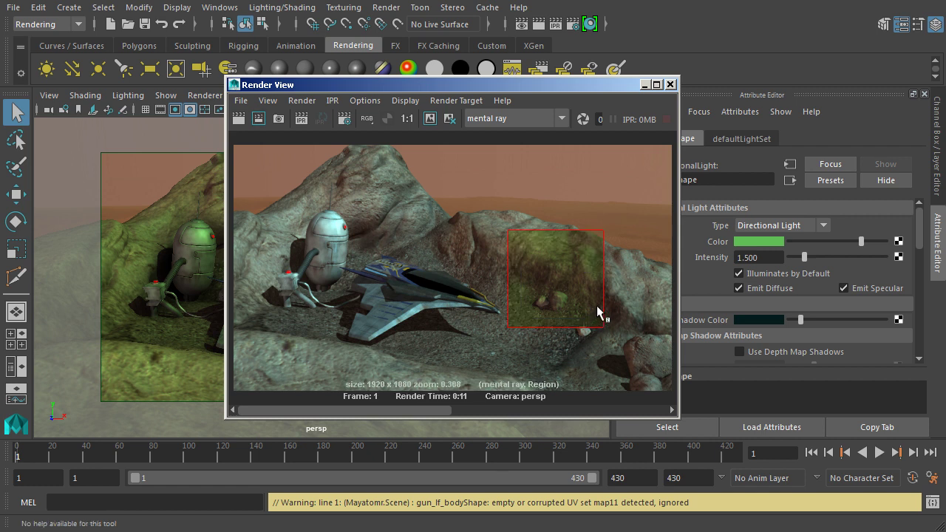
Start an IPR render tuning the ship's nose area and lighten the light's green colour.
left_click(301, 118)
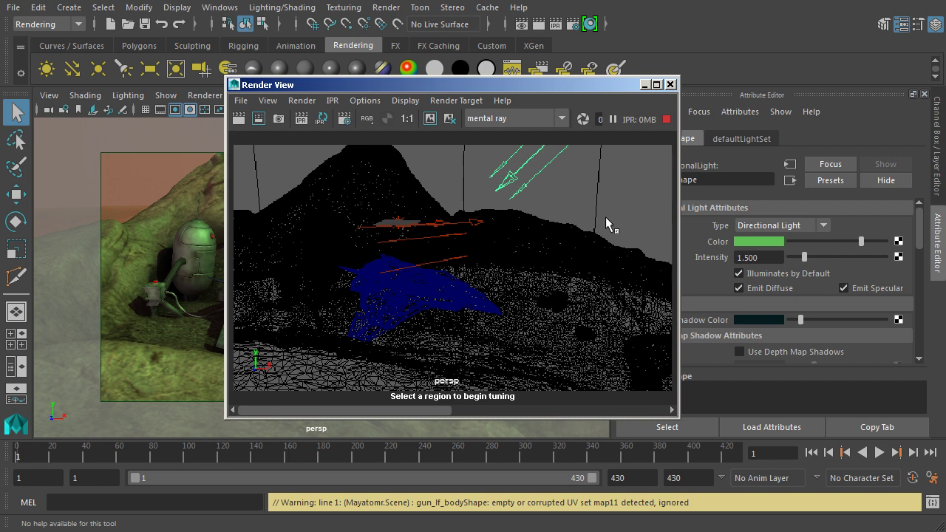
left_click_drag(542, 270, 437, 356)
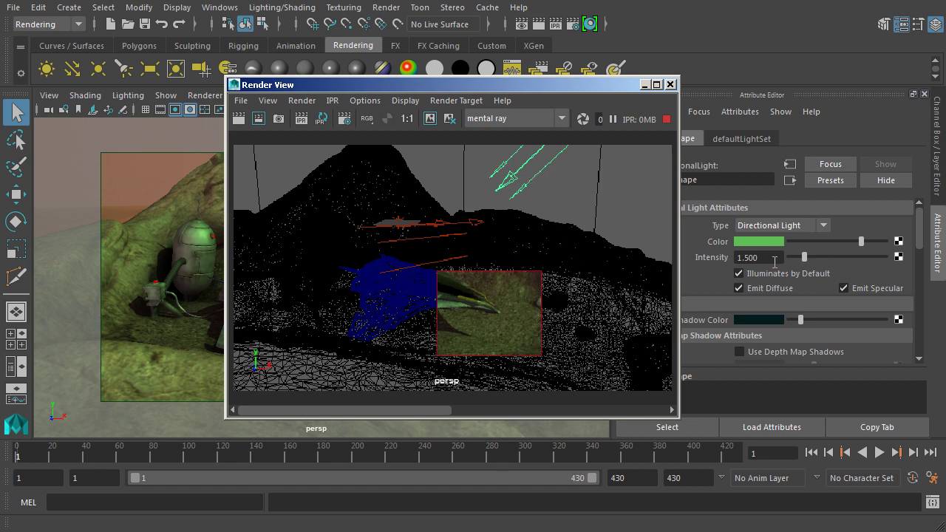
left_click_drag(863, 245, 890, 246)
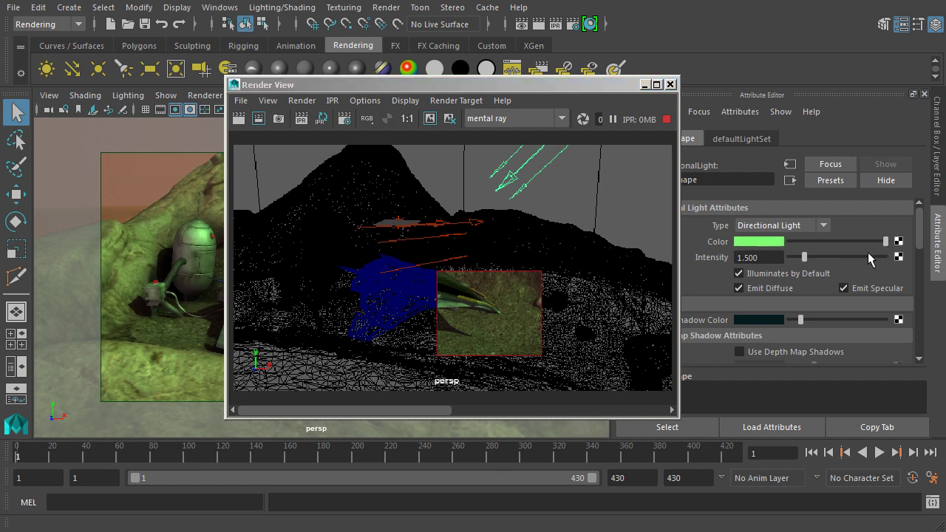
Change the directional light's colour to a saturated orange-red.
left_click(773, 247)
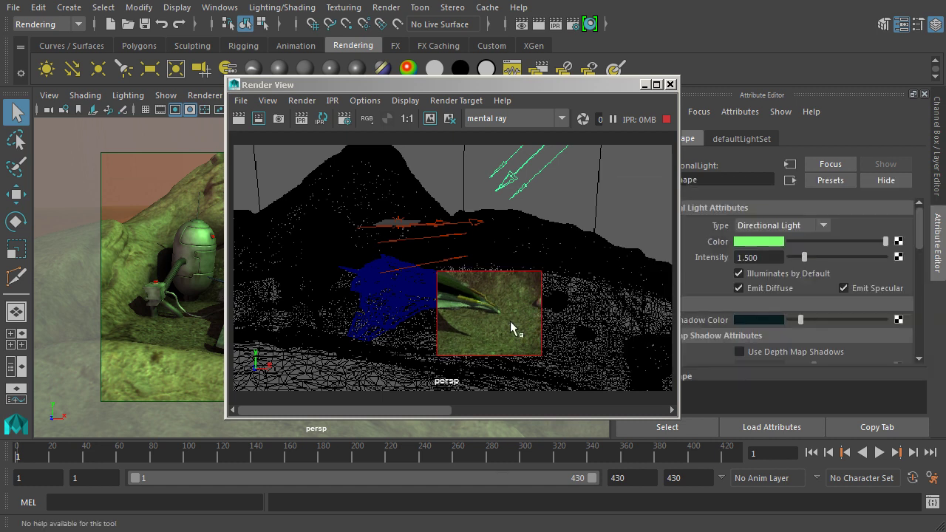
left_click(818, 261)
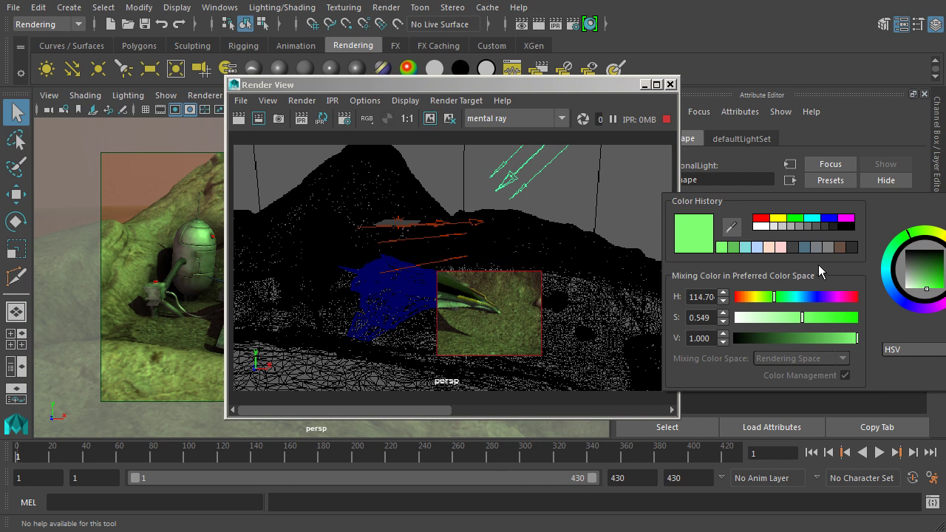
left_click(944, 279)
left_click_drag(926, 290, 929, 281)
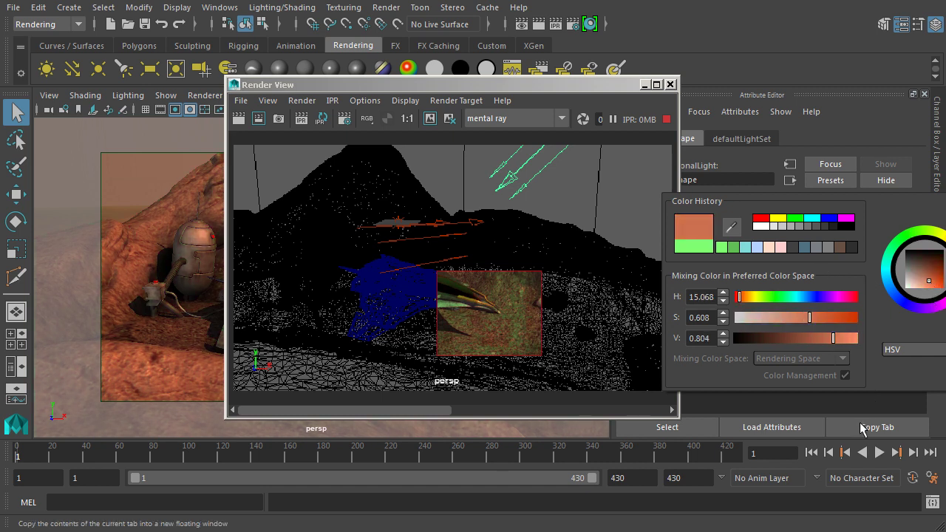
left_click(870, 407)
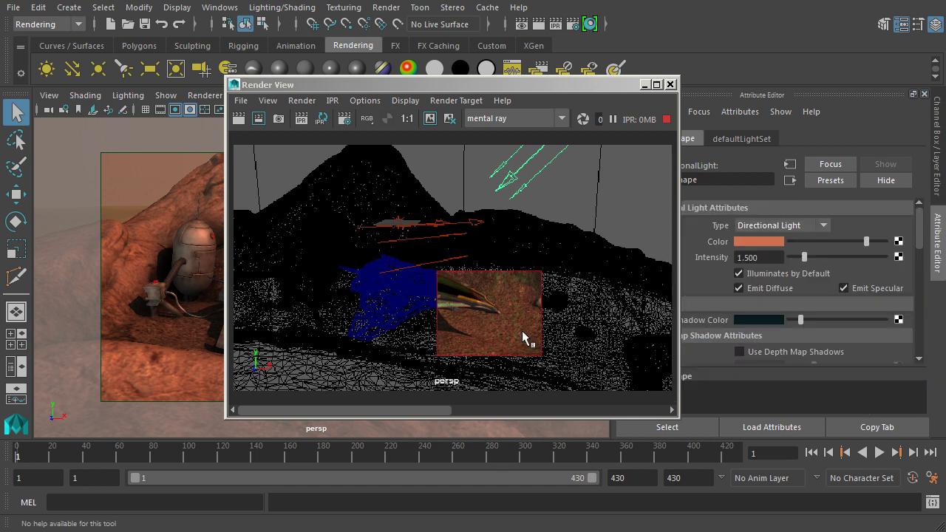
Soften the light to pale orange (H 27.5, S 0.487) and add an IPR region over the wing.
left_click(778, 244)
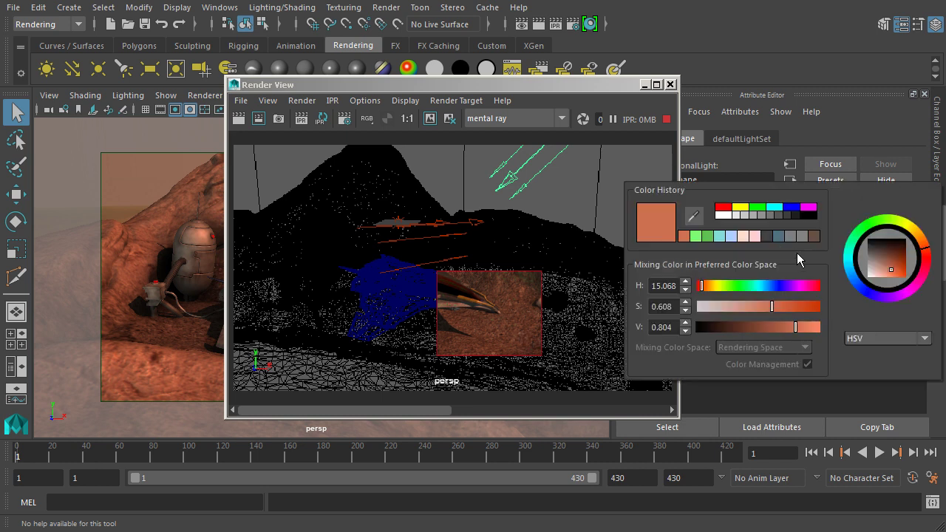
left_click_drag(821, 306, 751, 310)
left_click_drag(929, 246, 923, 240)
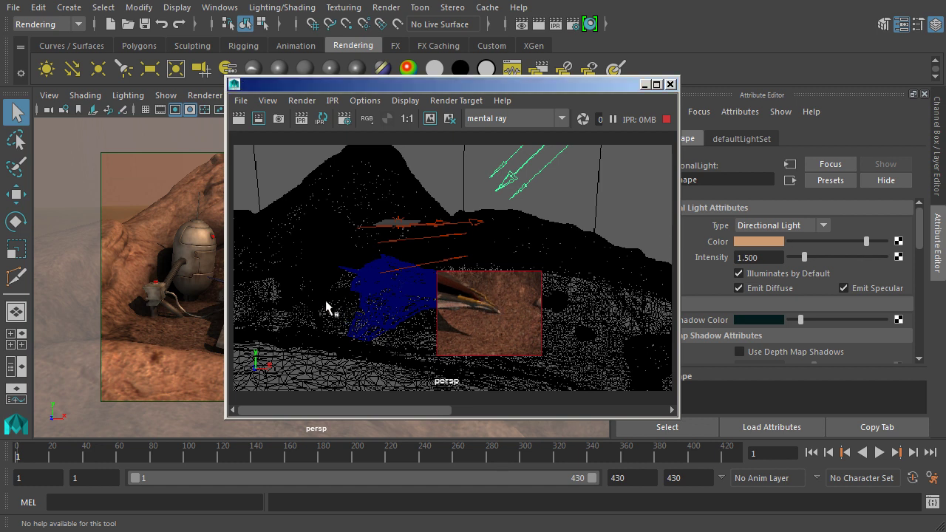
left_click_drag(323, 301, 404, 362)
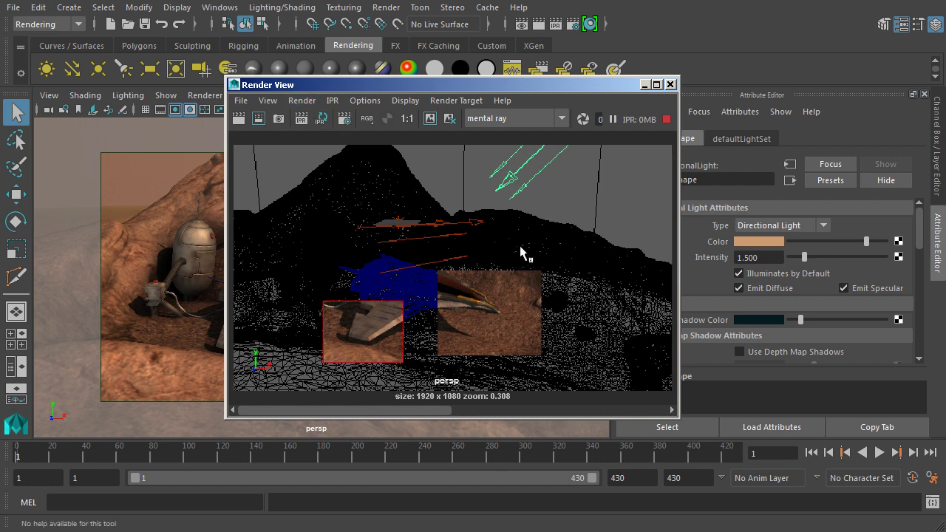
Repeat the previous full-frame mental ray render under the pale orange light.
left_click(239, 122)
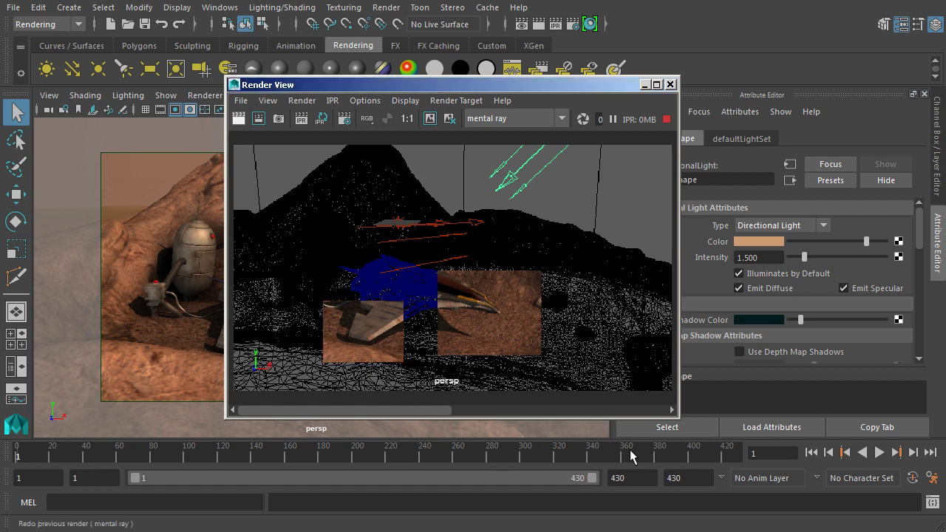